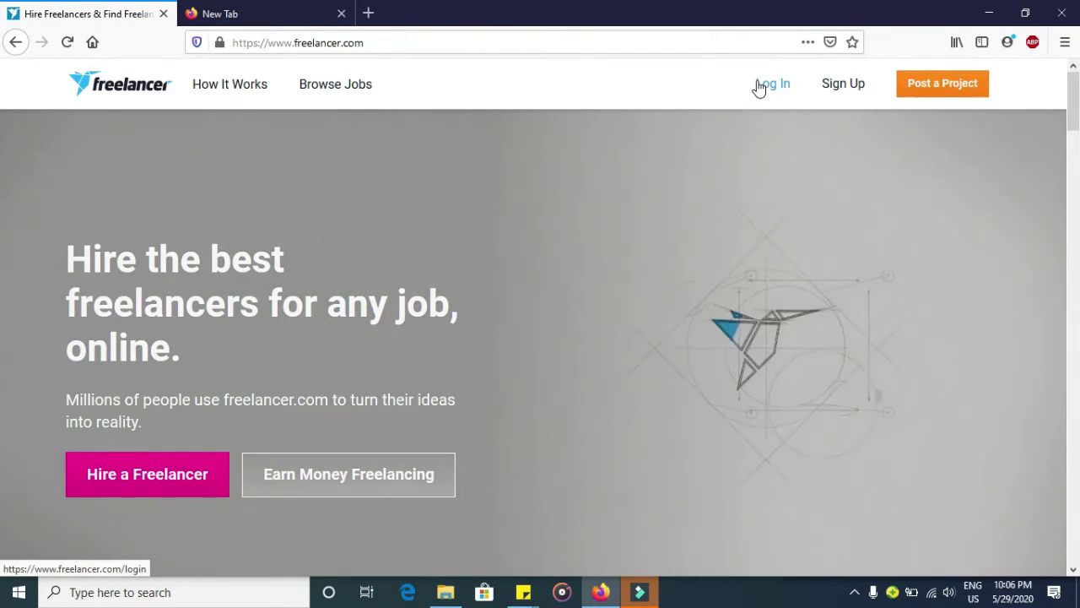
- Log in to Freelancer with the first saved login, filling in the account's e-mail and password
{"action": "left_click", "coordinate": [759, 85]}
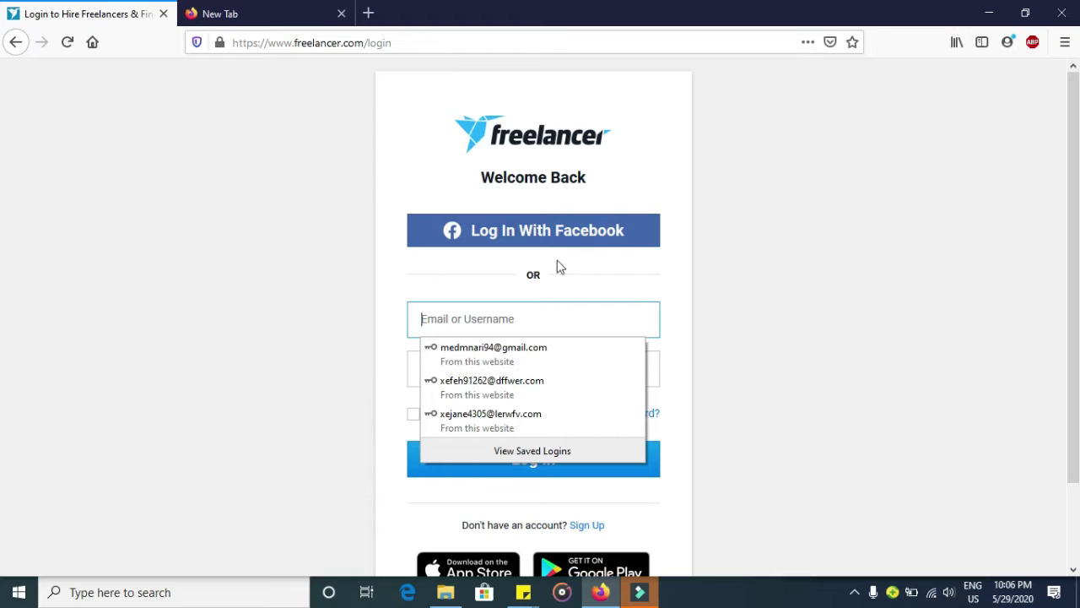
{"action": "left_click", "coordinate": [479, 355]}
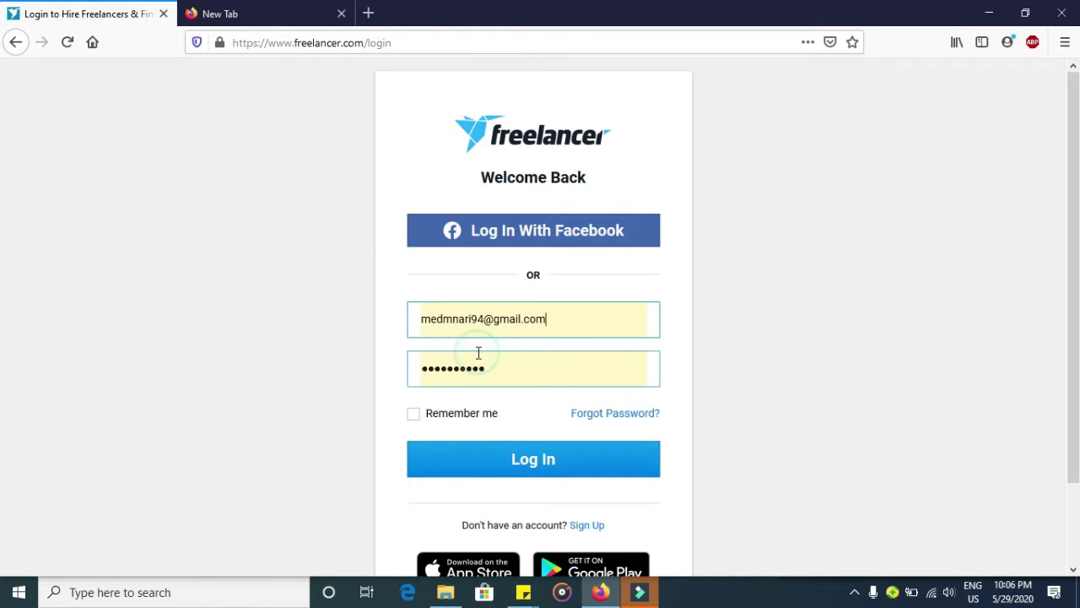
{"action": "left_click", "coordinate": [463, 459]}
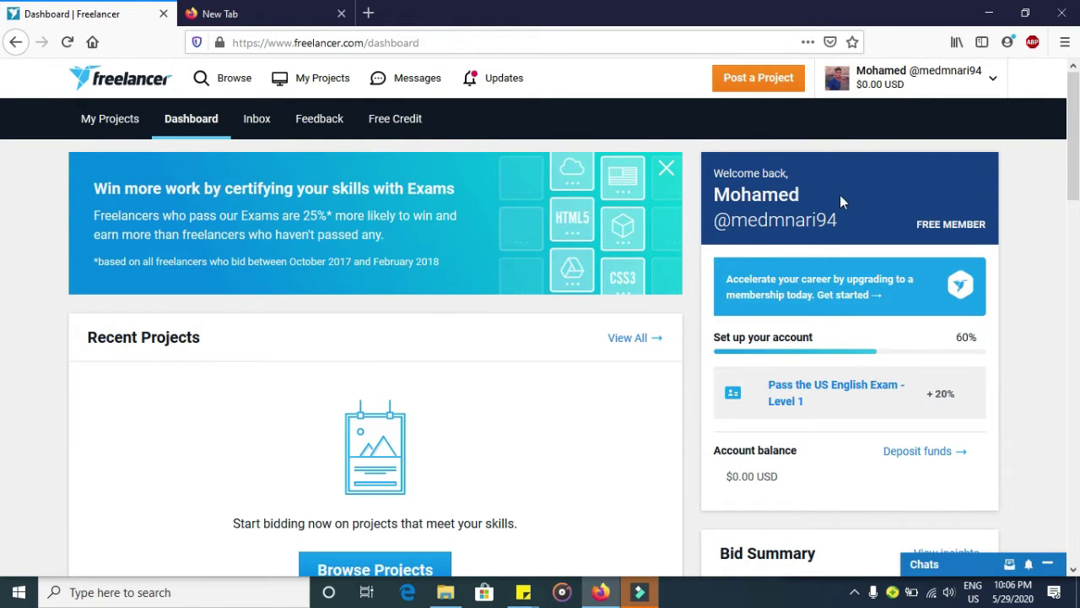
{"action": "left_click", "coordinate": [913, 91]}
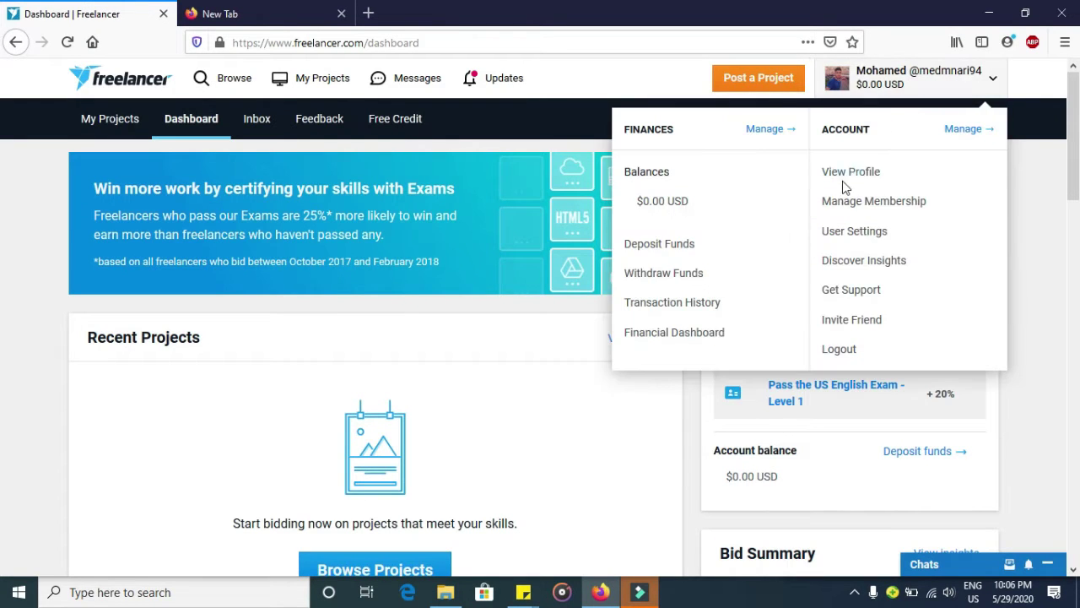
{"action": "left_click", "coordinate": [533, 371]}
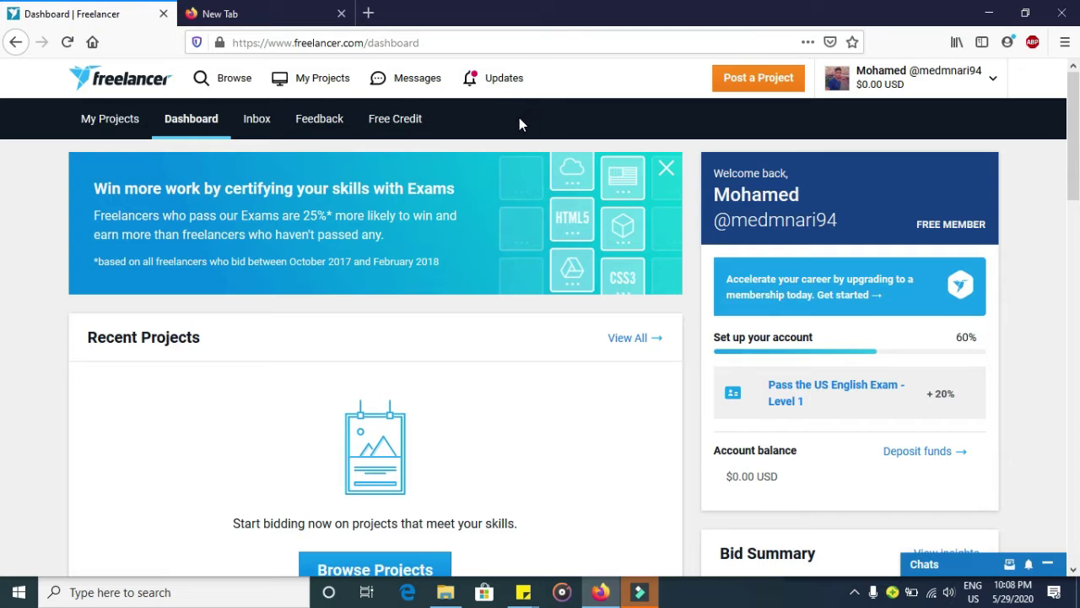
- Open the project "Build a ecommerce website with length and width complex feature for window coverings site" from the recent updates and check its budget
{"action": "left_click", "coordinate": [492, 89]}
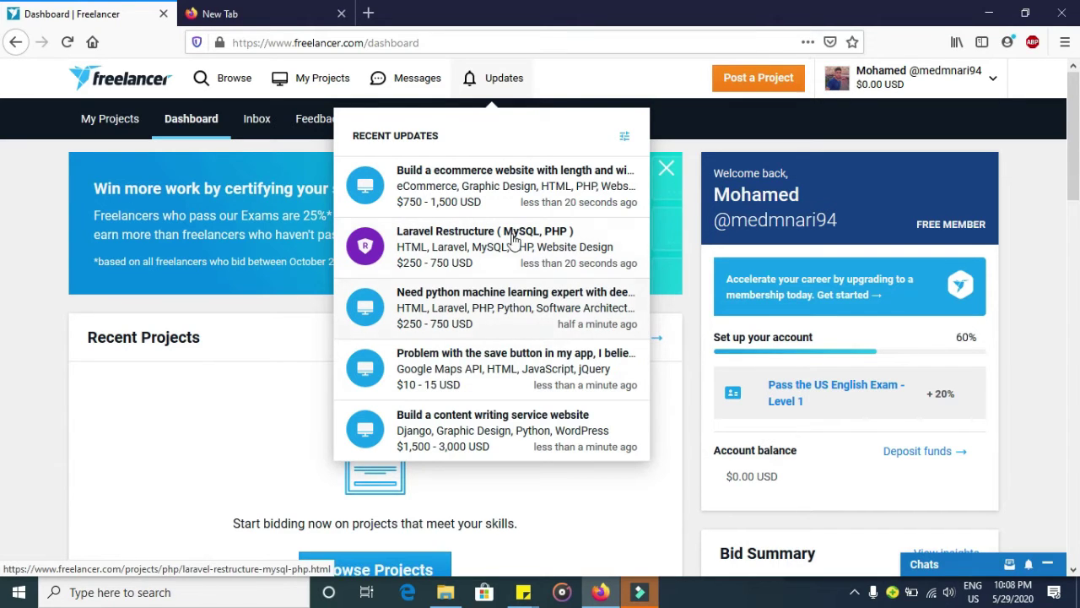
{"action": "left_click", "coordinate": [518, 170]}
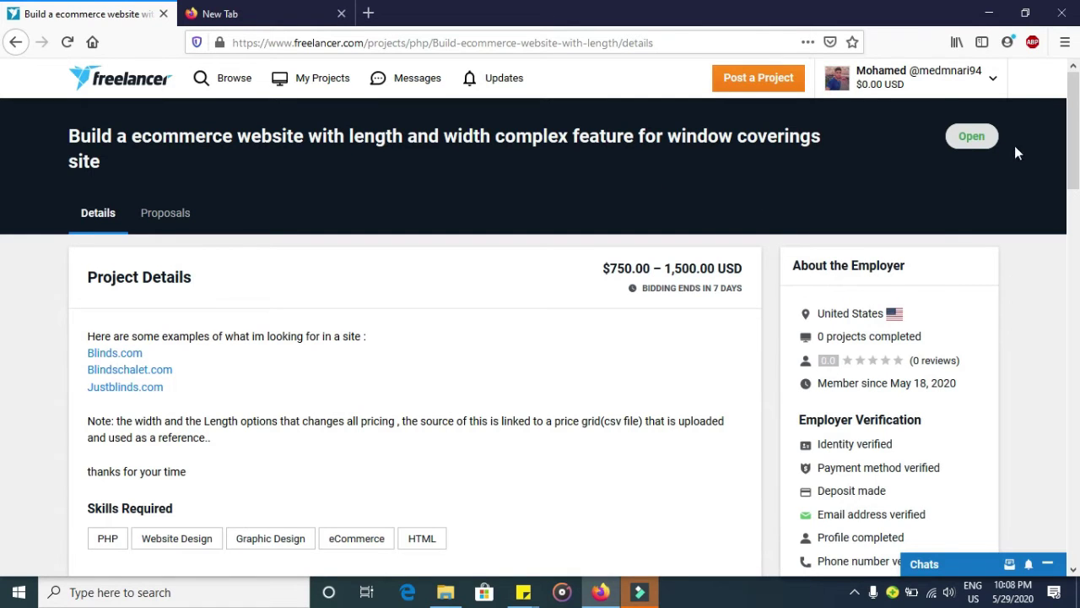
{"action": "scroll", "coordinate": [1028, 146], "scroll_direction": "down", "scroll_amount": 2}
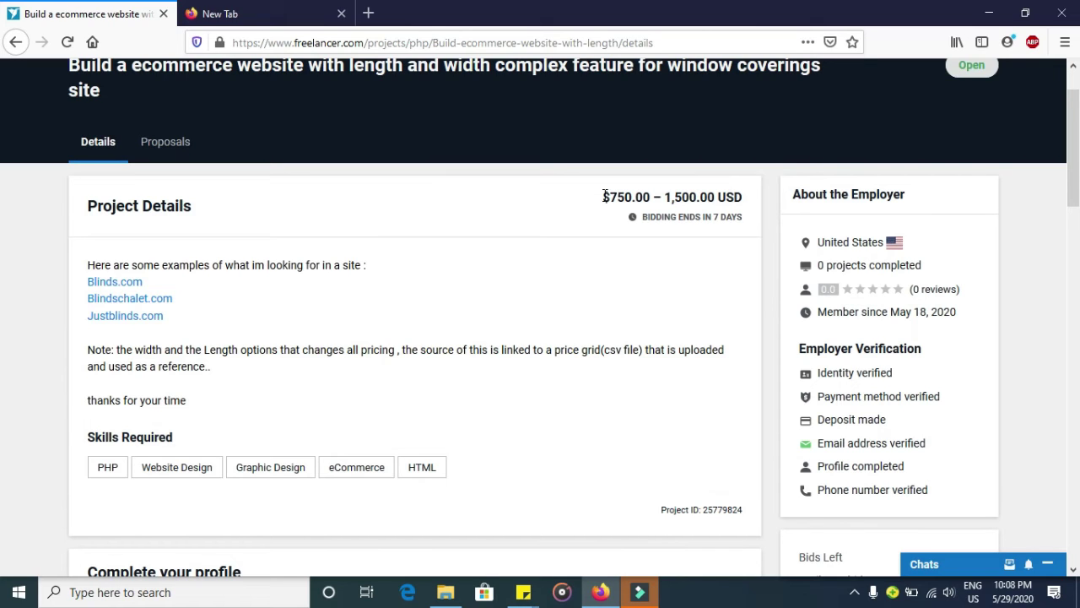
{"action": "left_click_drag", "start_coordinate": [607, 197], "coordinate": [633, 193]}
{"action": "left_click", "coordinate": [664, 194]}
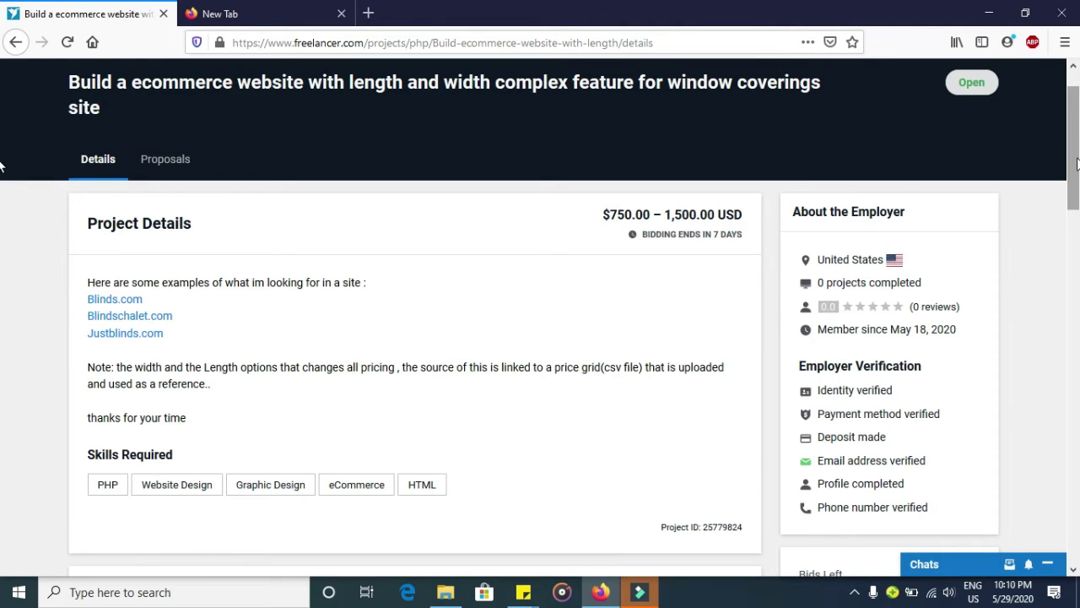
- Examine the project's bid form, covering the bid amount, delivery time, fee information and proposal description
{"action": "scroll", "coordinate": [1074, 211], "scroll_direction": "down", "scroll_amount": 5}
{"action": "scroll", "coordinate": [1074, 249], "scroll_direction": "down", "scroll_amount": 4}
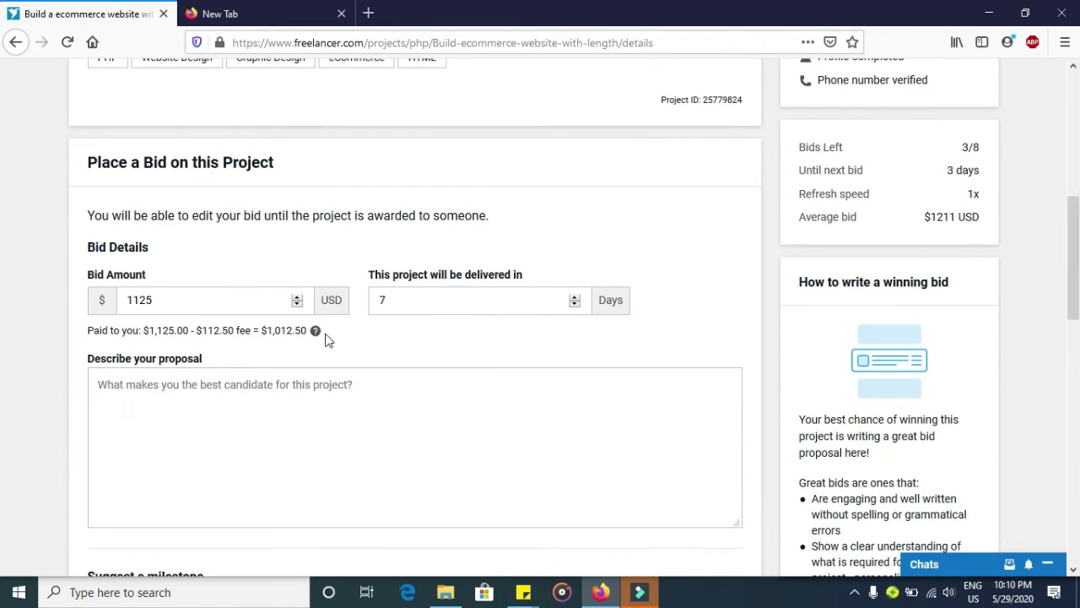
{"action": "left_click", "coordinate": [229, 304]}
{"action": "left_click", "coordinate": [193, 301]}
{"action": "key", "text": "shift+Left"}
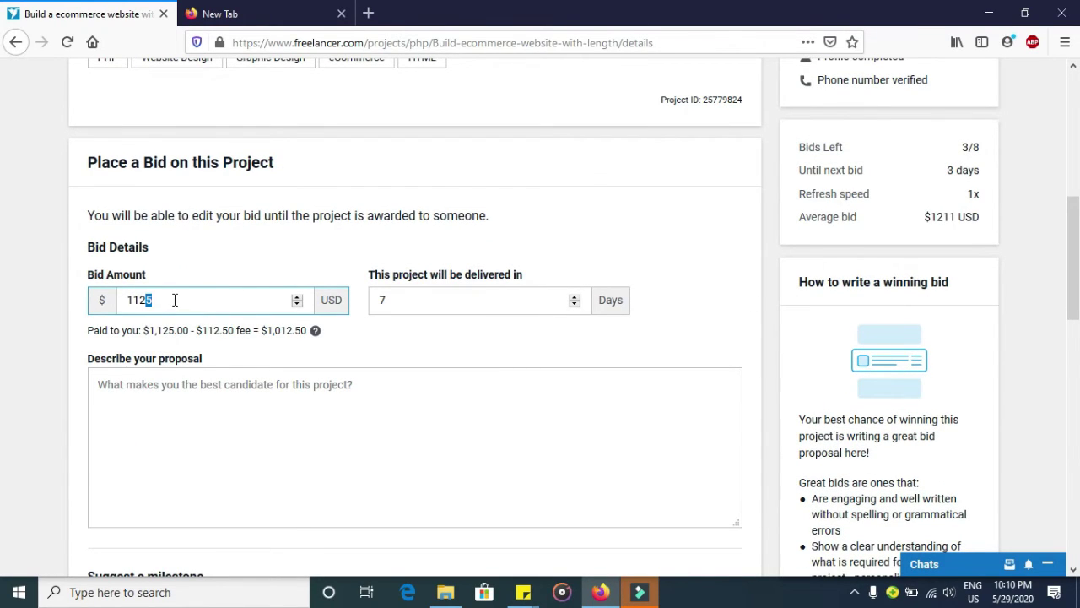
{"action": "left_click", "coordinate": [444, 301]}
{"action": "left_click", "coordinate": [439, 346]}
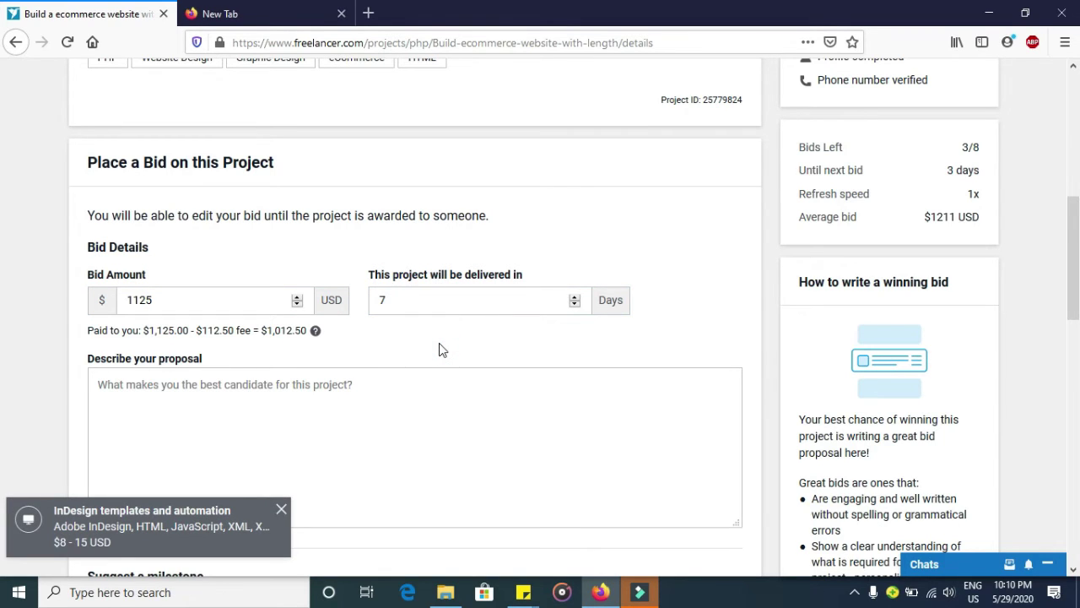
{"action": "left_click", "coordinate": [344, 374]}
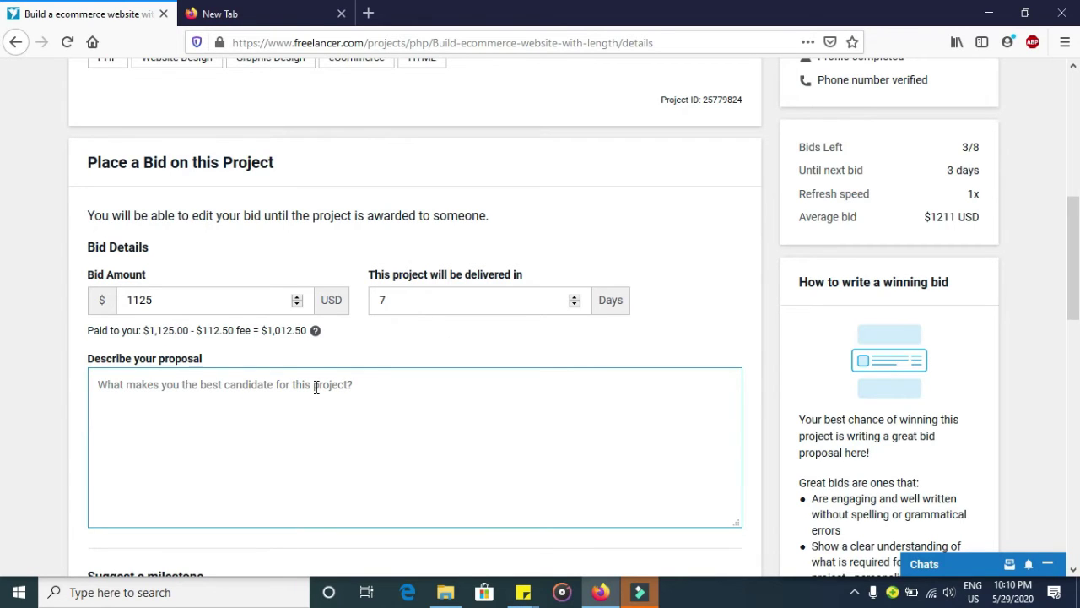
{"action": "left_click", "coordinate": [315, 330]}
{"action": "left_click", "coordinate": [276, 394]}
{"action": "left_click", "coordinate": [181, 385]}
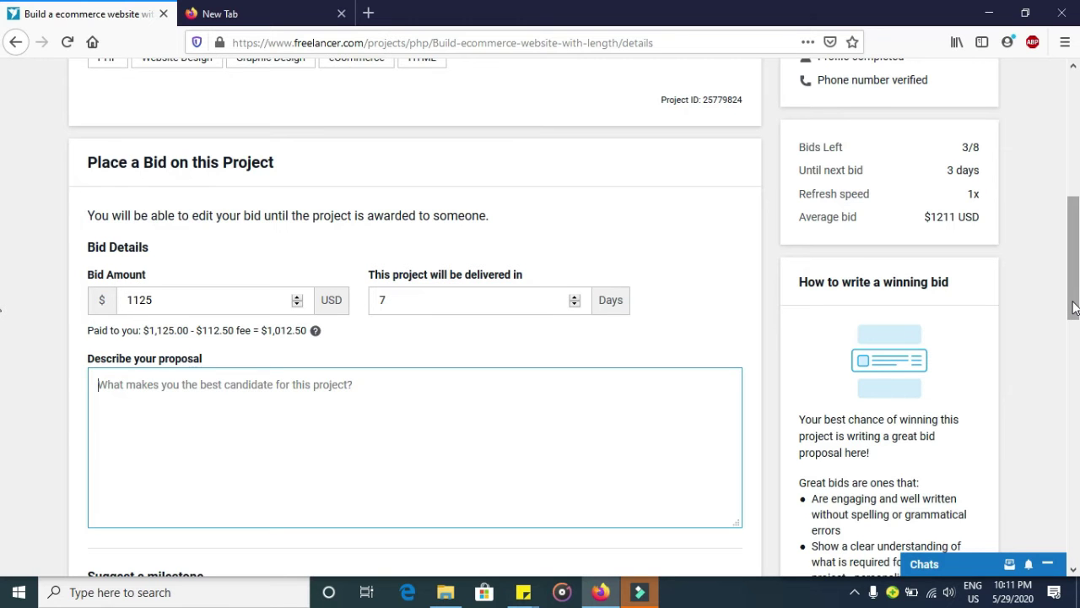
- Open the project's proposals and expand the full text of the $1,250.00 USD in 10 days proposal
{"action": "scroll", "coordinate": [631, 177], "scroll_direction": "up", "scroll_amount": 6}
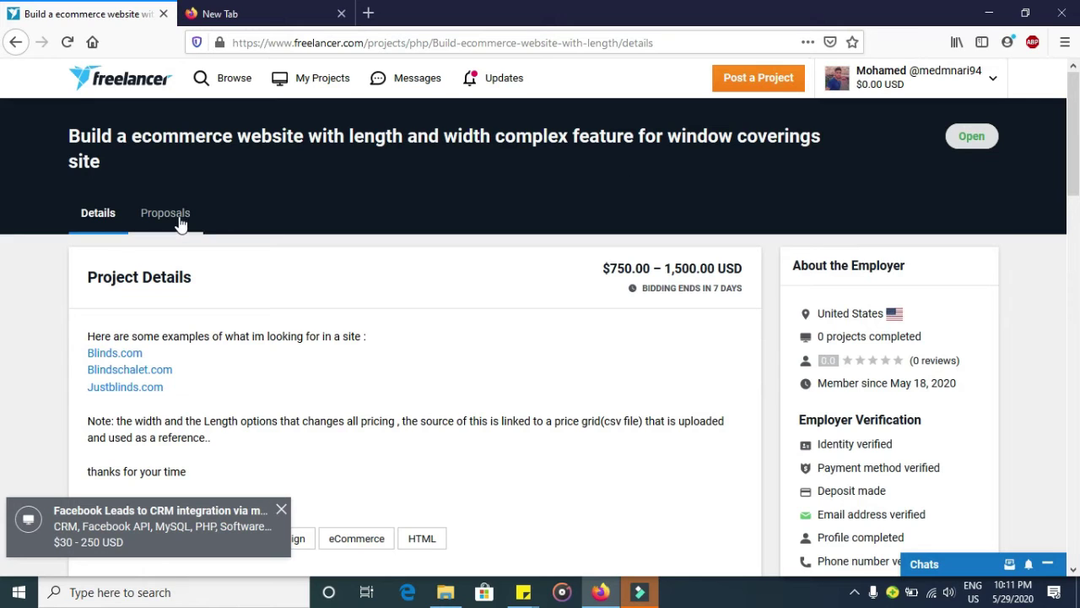
{"action": "left_click", "coordinate": [178, 222]}
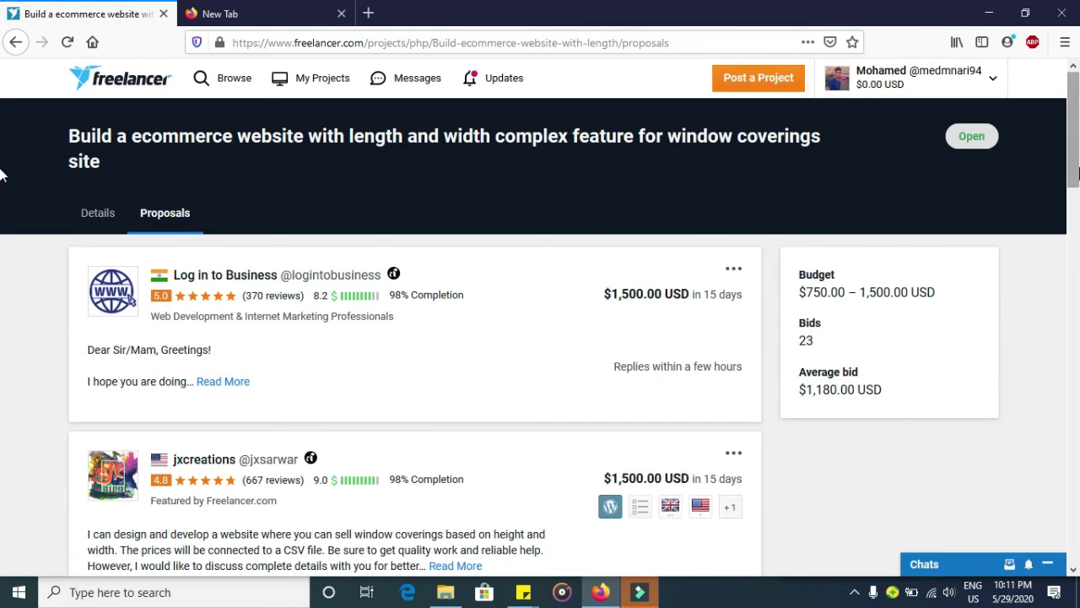
{"action": "left_click_drag", "start_coordinate": [1075, 173], "coordinate": [1066, 247]}
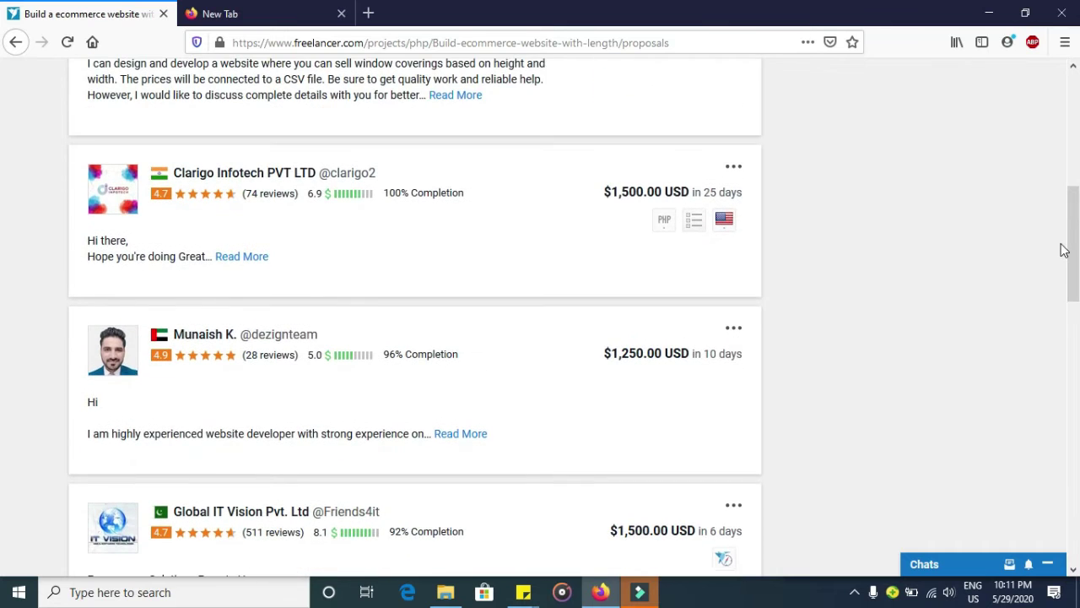
{"action": "scroll", "coordinate": [3, 246], "scroll_direction": "down", "scroll_amount": 1}
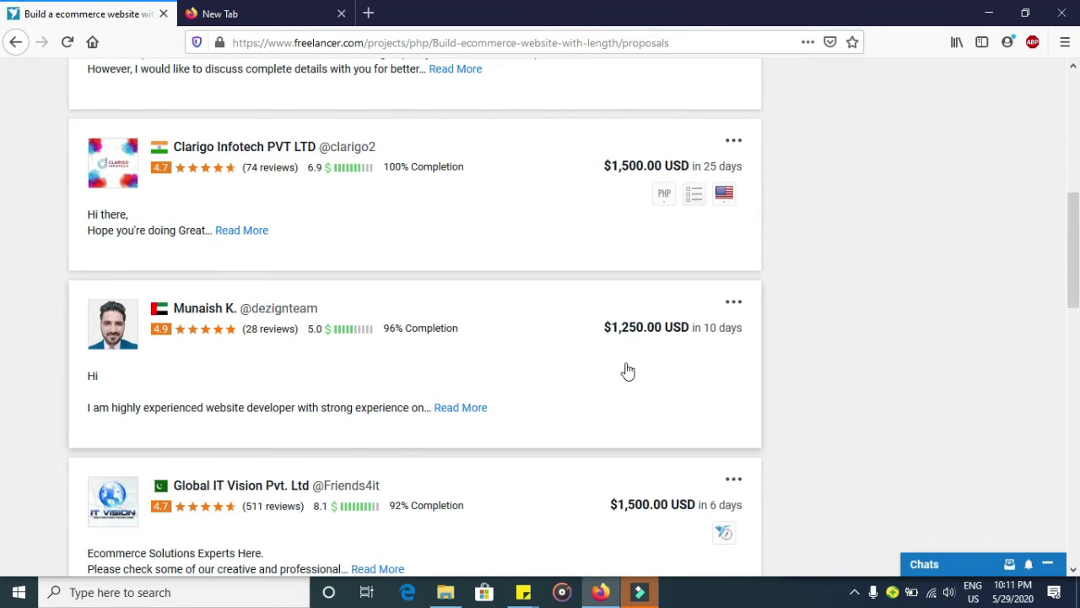
{"action": "left_click", "coordinate": [478, 409]}
{"action": "scroll", "coordinate": [2, 270], "scroll_direction": "down", "scroll_amount": 2}
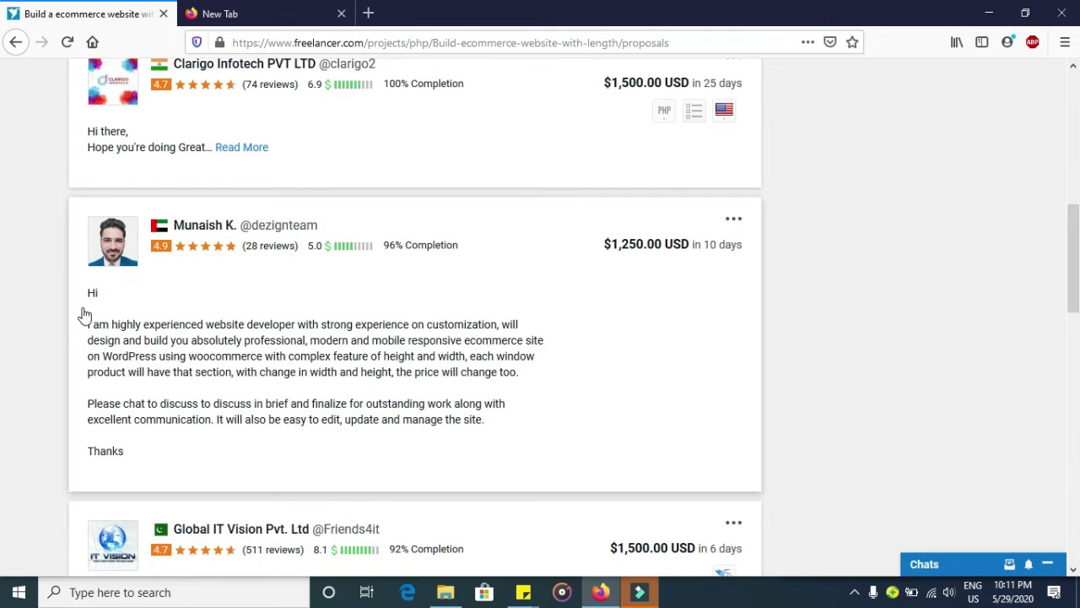
- Open the bidder details of the $1,250.00 USD proposal, copy its two body paragraphs and close the details
{"action": "left_click_drag", "start_coordinate": [84, 321], "coordinate": [142, 354]}
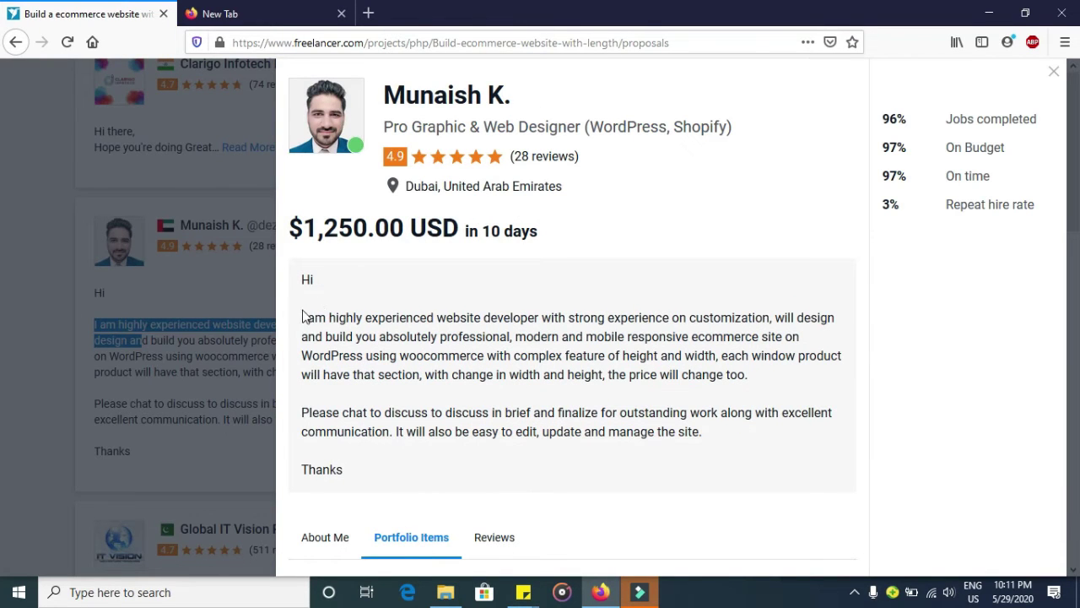
{"action": "left_click_drag", "start_coordinate": [300, 319], "coordinate": [778, 448]}
{"action": "key", "text": "ctrl+c"}
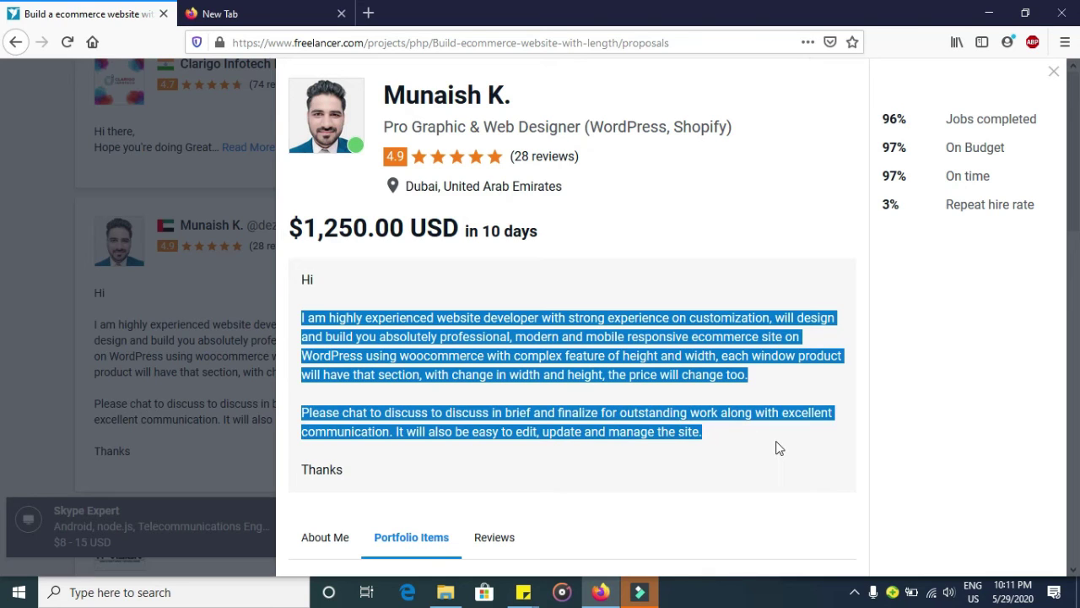
{"action": "left_click", "coordinate": [1071, 209]}
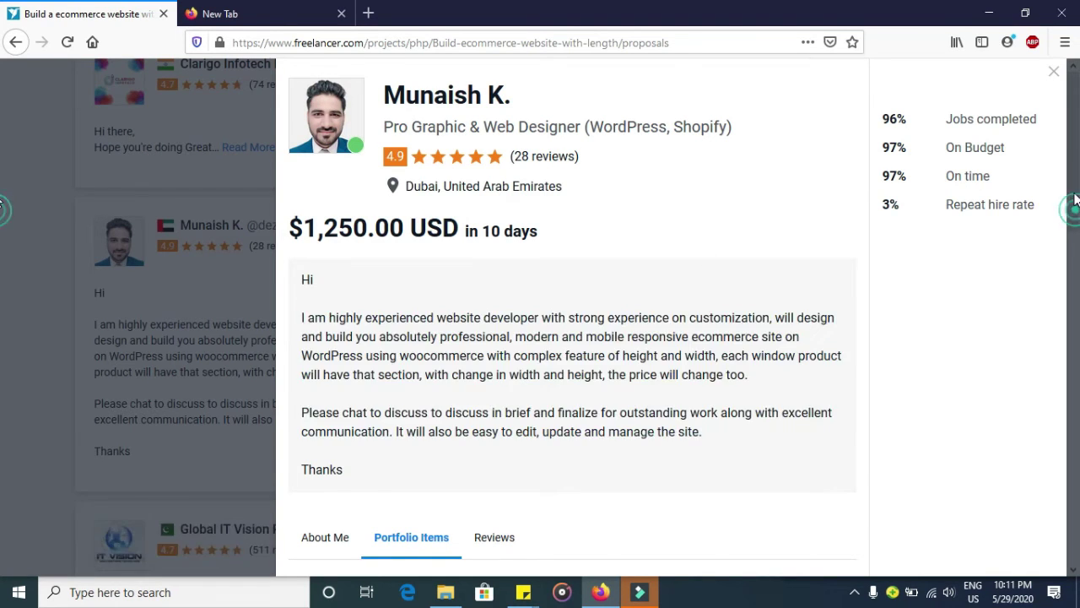
- Return to the project details and paste the copied paragraphs into the bid's proposal description
{"action": "scroll", "coordinate": [3, 236], "scroll_direction": "up", "scroll_amount": 6}
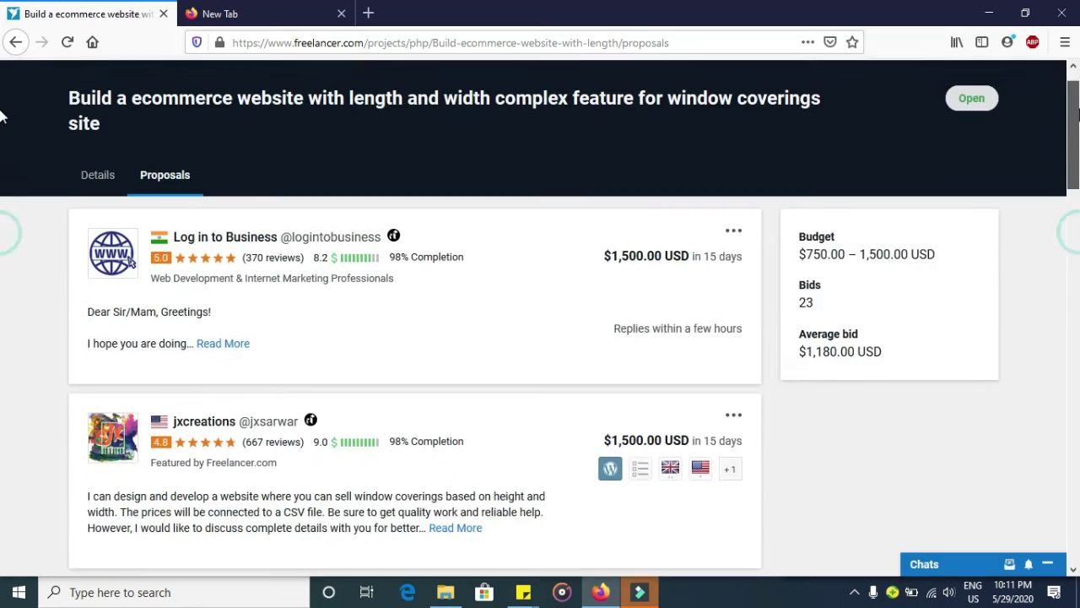
{"action": "left_click", "coordinate": [119, 218]}
{"action": "scroll", "coordinate": [2, 177], "scroll_direction": "down", "scroll_amount": 1}
{"action": "scroll", "coordinate": [3, 198], "scroll_direction": "down", "scroll_amount": 5}
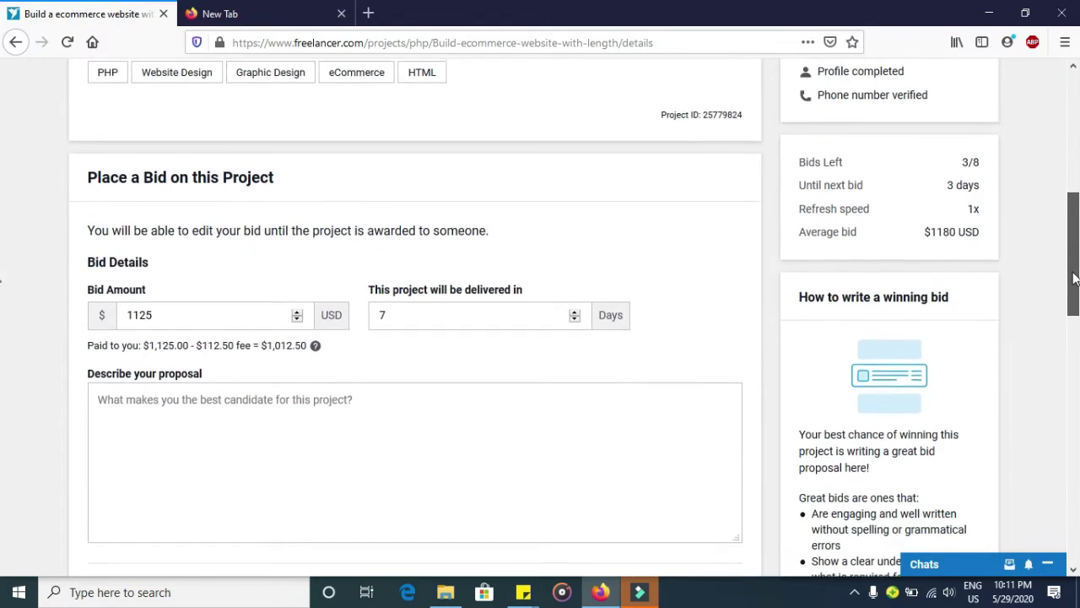
{"action": "left_click", "coordinate": [426, 413]}
{"action": "left_click", "coordinate": [426, 413]}
{"action": "key", "text": "ctrl+v"}
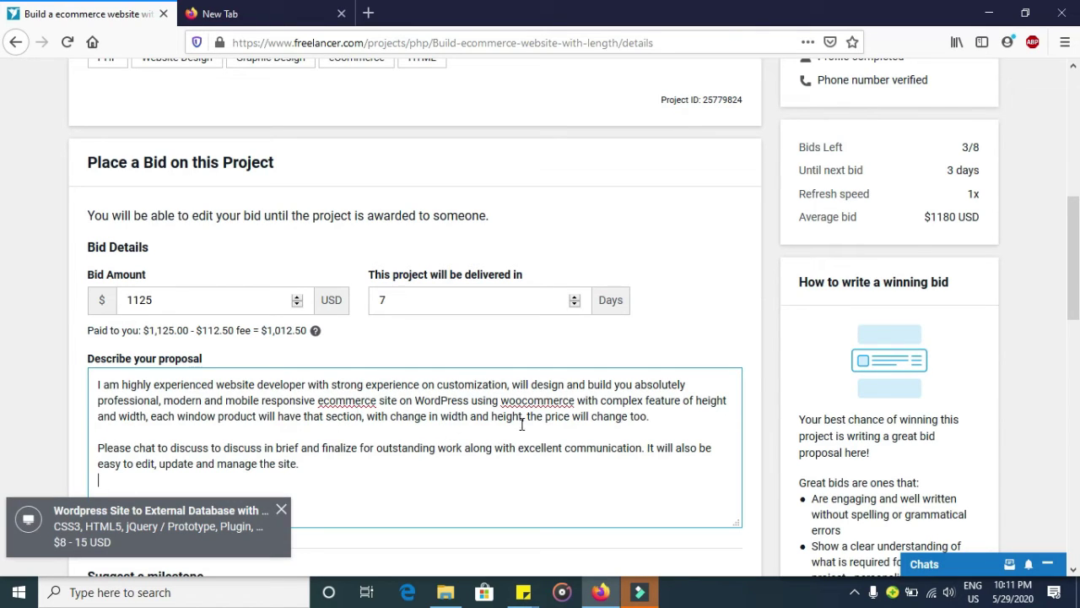
{"action": "left_click_drag", "start_coordinate": [522, 416], "coordinate": [440, 415]}
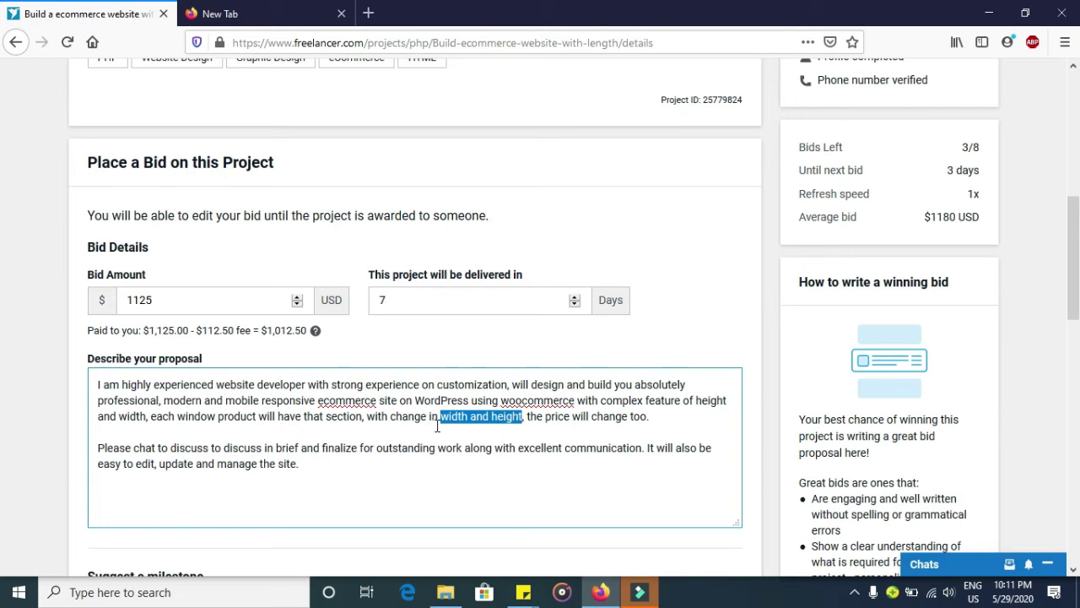
{"action": "left_click", "coordinate": [284, 491]}
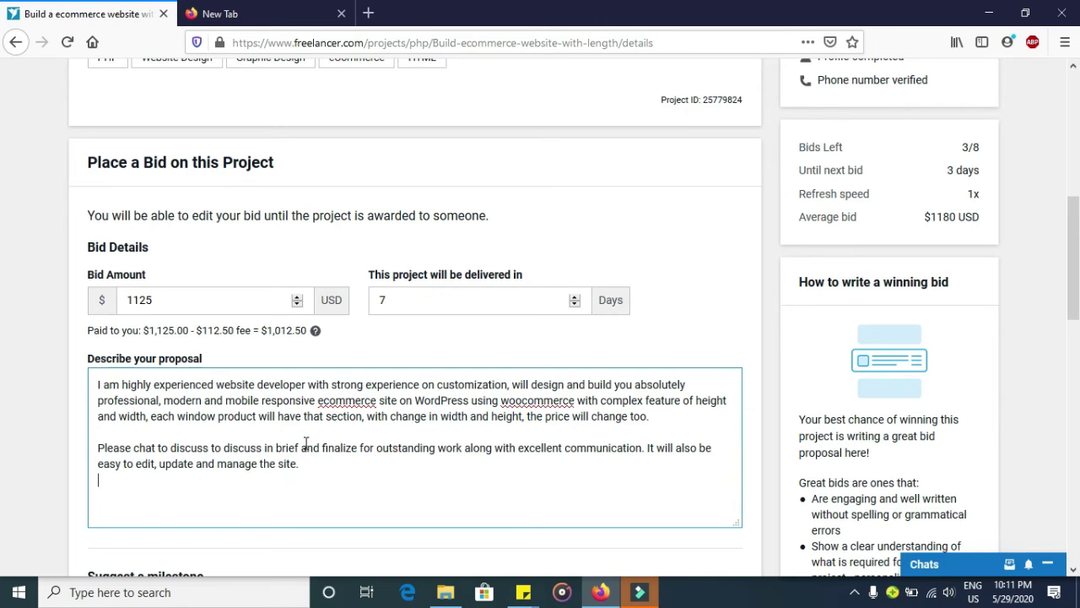
{"action": "left_click_drag", "start_coordinate": [383, 414], "coordinate": [98, 380]}
{"action": "key", "text": "BackSpace"}
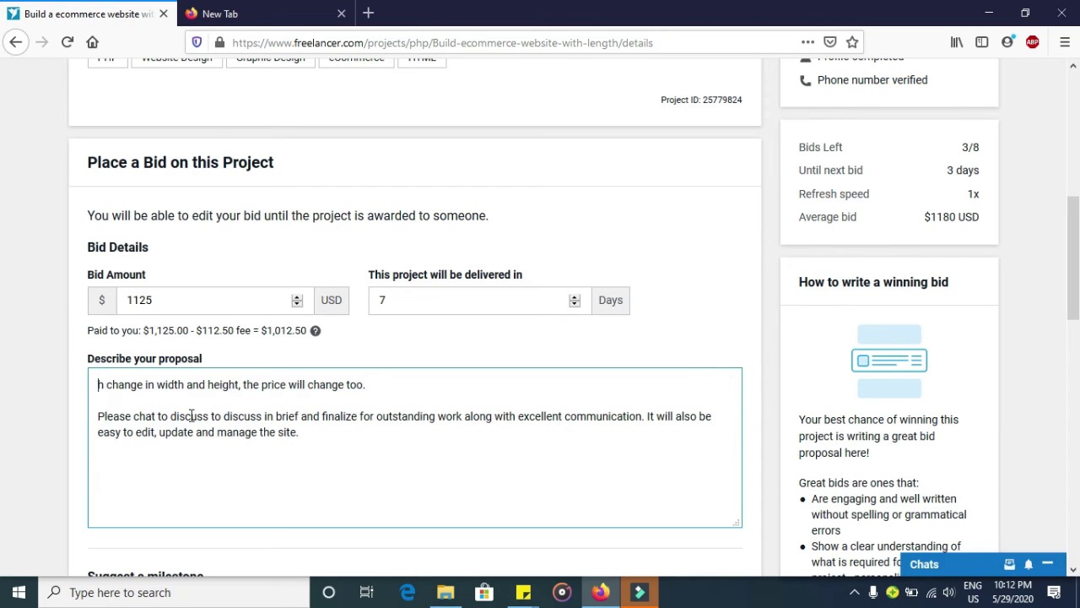
{"action": "left_click_drag", "start_coordinate": [193, 416], "coordinate": [138, 416]}
{"action": "key", "text": "ctrl+z"}
- Delete the proposal wording from the end of "strong" to the middle of "WordPress" and remove the blank line between the paragraphs
{"action": "left_click", "coordinate": [222, 402]}
{"action": "left_click_drag", "start_coordinate": [215, 385], "coordinate": [200, 385]}
{"action": "left_click", "coordinate": [448, 388]}
{"action": "left_click_drag", "start_coordinate": [454, 394], "coordinate": [357, 385]}
{"action": "key", "text": "BackSpace"}
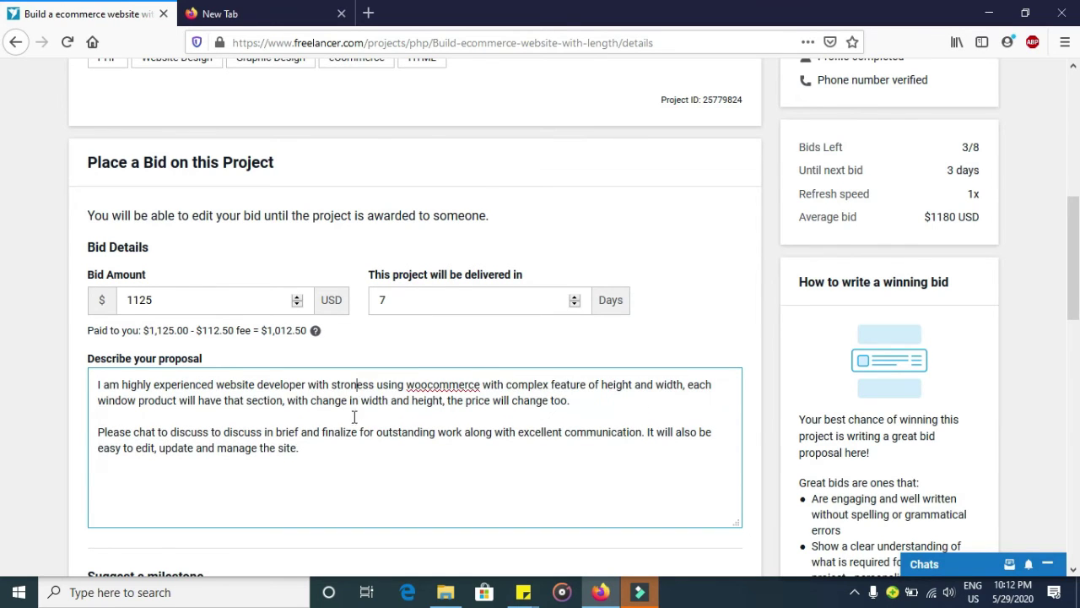
{"action": "left_click", "coordinate": [330, 422]}
{"action": "key", "text": "BackSpace"}
{"action": "left_click", "coordinate": [330, 427]}
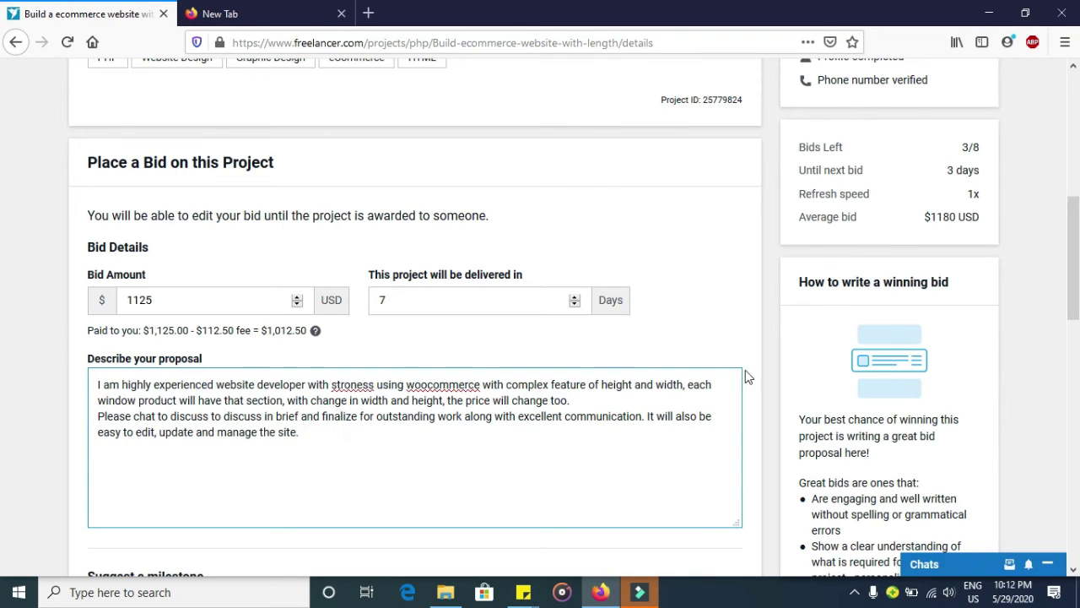
- Set the amount of the suggested project milestone to 100 USD
{"action": "left_click_drag", "start_coordinate": [1074, 241], "coordinate": [974, 309]}
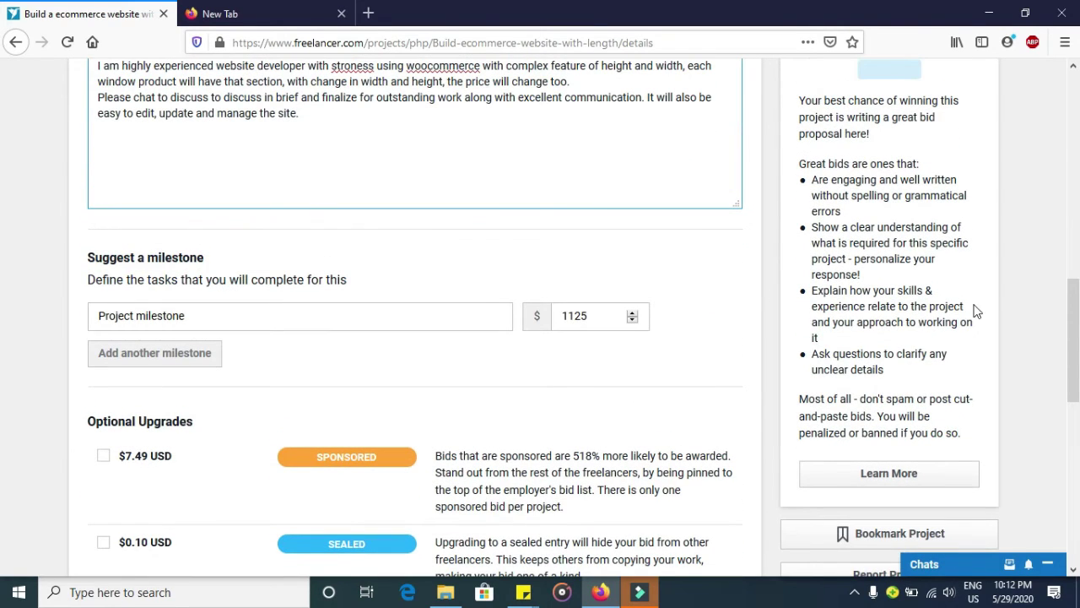
{"action": "left_click", "coordinate": [336, 311]}
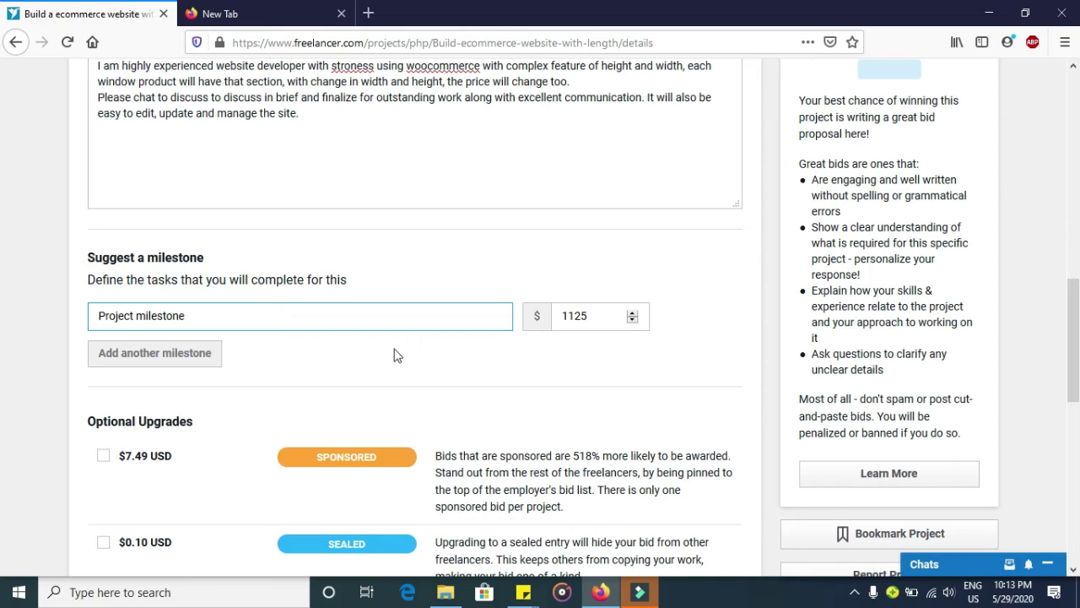
{"action": "left_click_drag", "start_coordinate": [601, 318], "coordinate": [571, 312]}
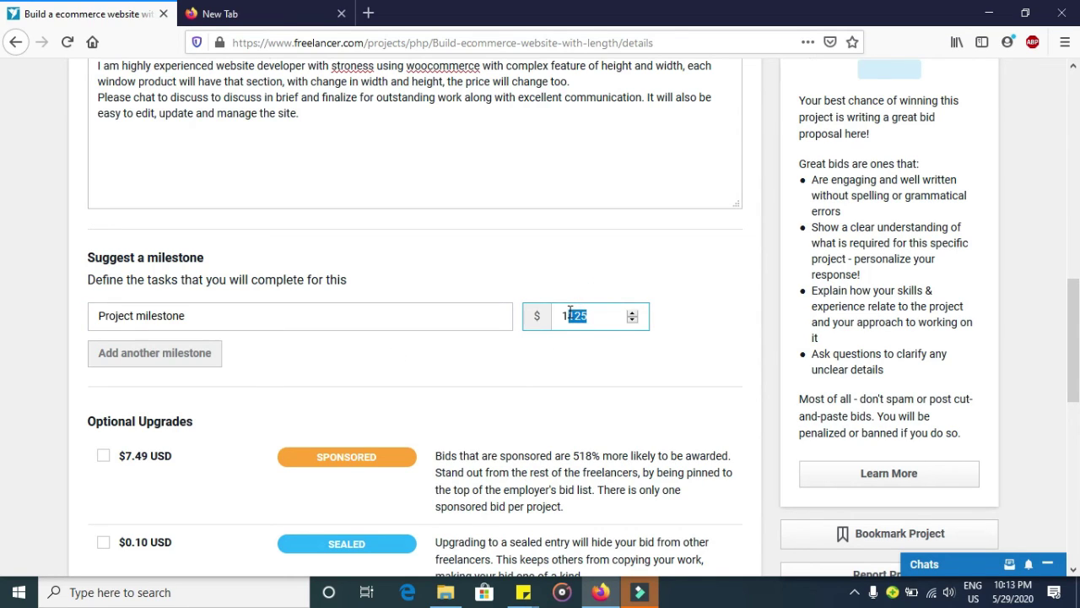
{"action": "type", "text": "00"}
{"action": "left_click", "coordinate": [563, 292]}
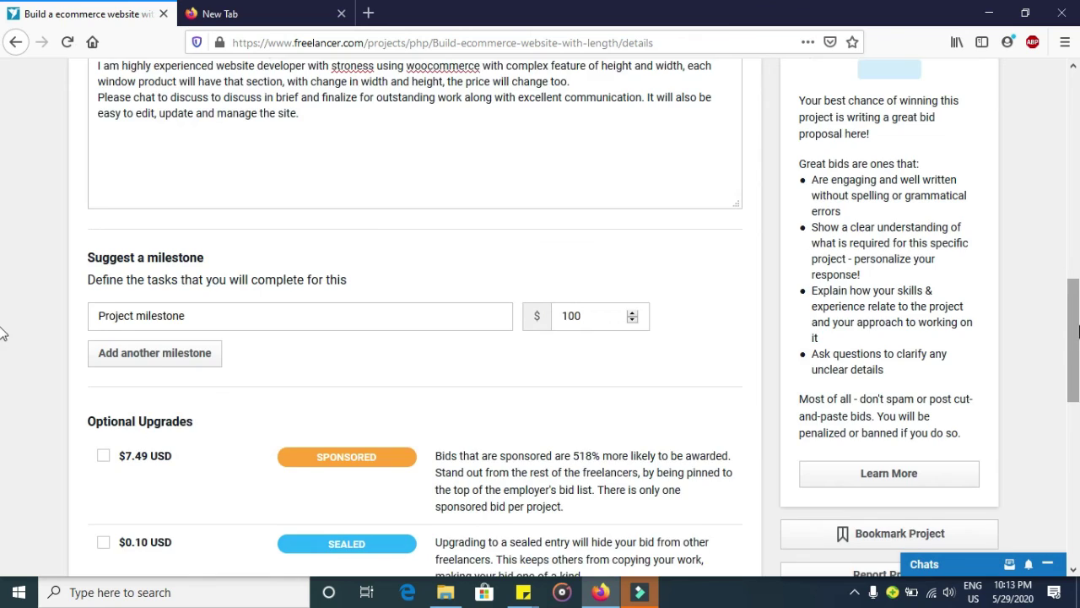
- Review the optional bid upgrades and return to the project's header
{"action": "left_click_drag", "start_coordinate": [1077, 331], "coordinate": [1073, 406]}
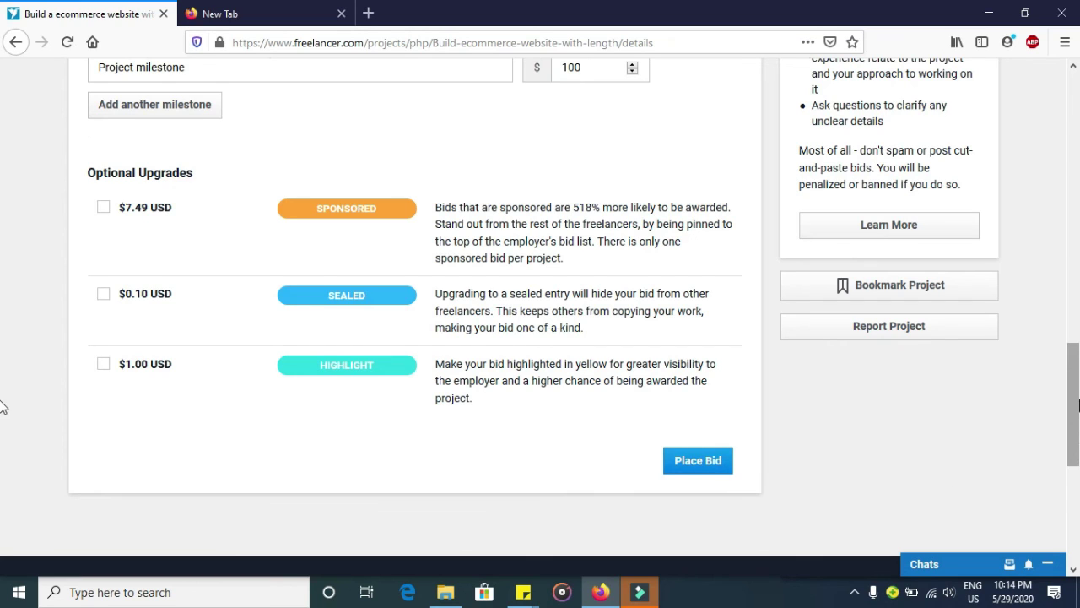
{"action": "left_click_drag", "start_coordinate": [1074, 406], "coordinate": [1078, 80]}
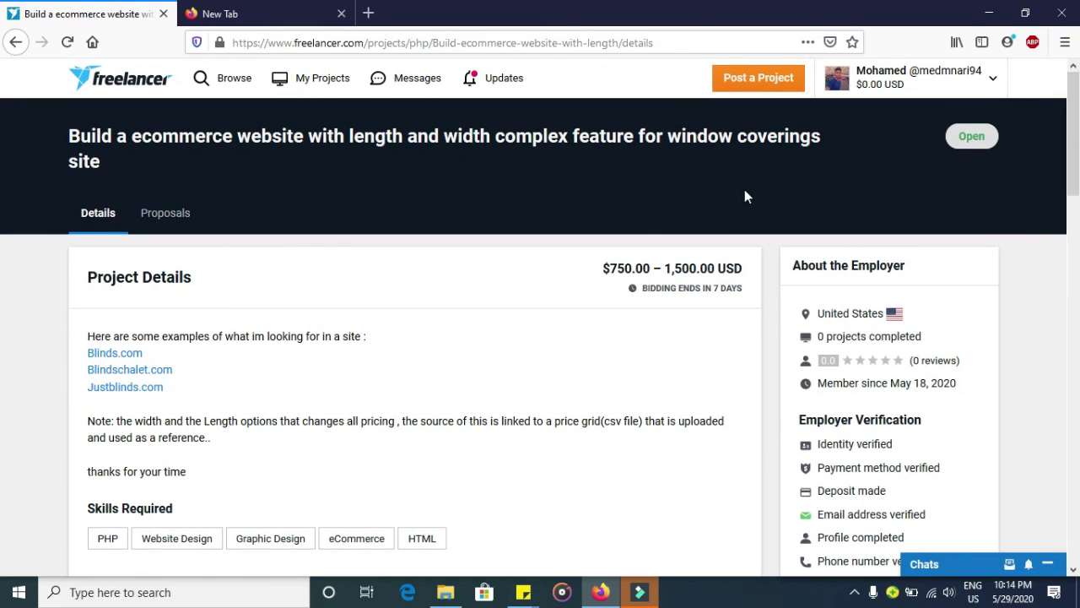